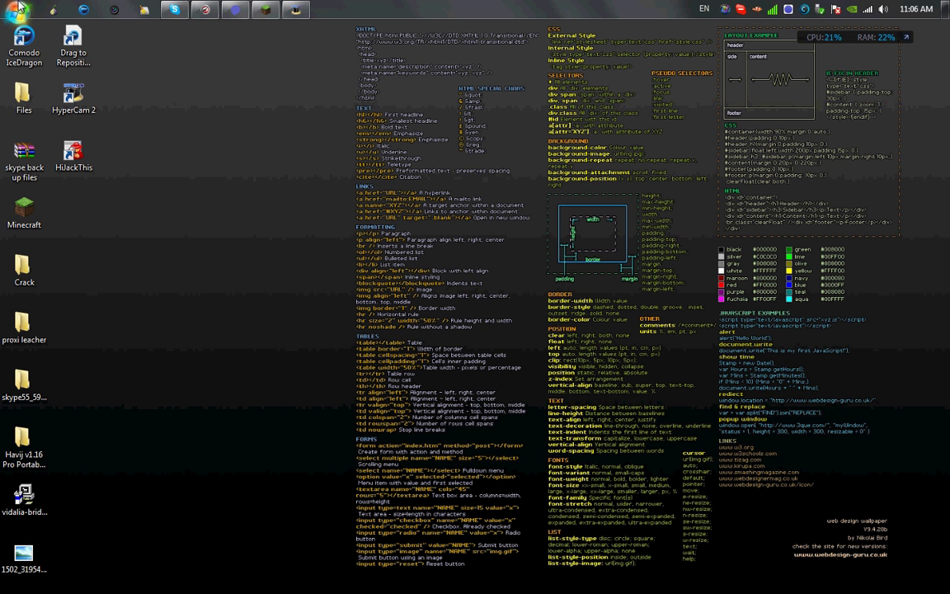
Step: Open BleachBit and move its window toward the middle of the desktop
key("super")
key("Escape")
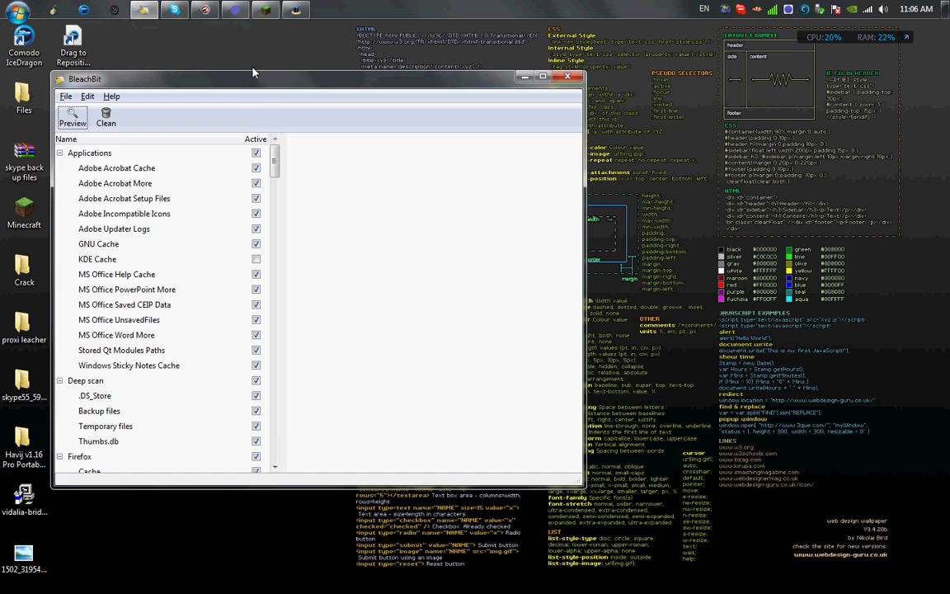
left_click_drag(226, 69, 435, 74)
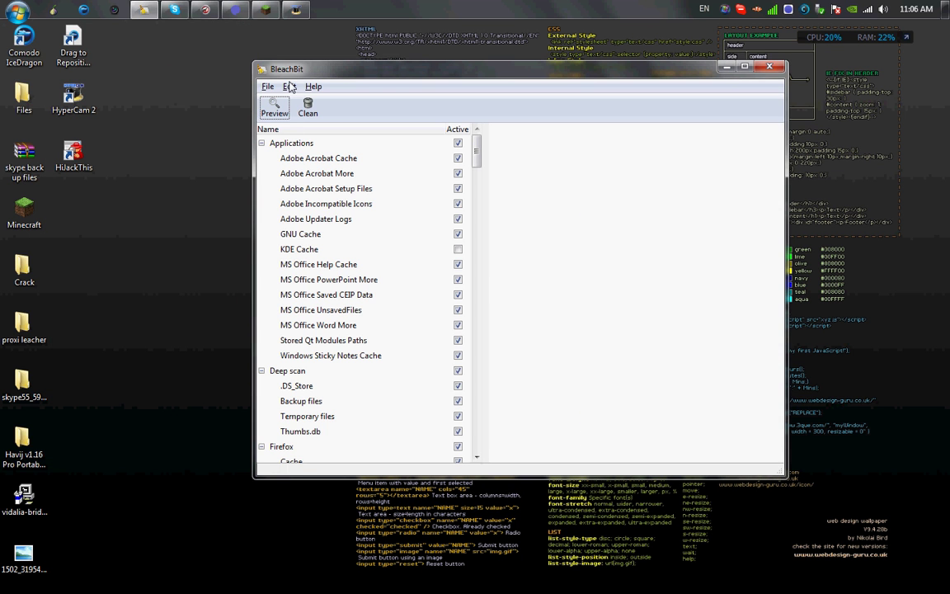
Step: Review BleachBit's general preferences, including overwriting files to hide contents, and close them without changes
left_click(291, 87)
left_click(311, 99)
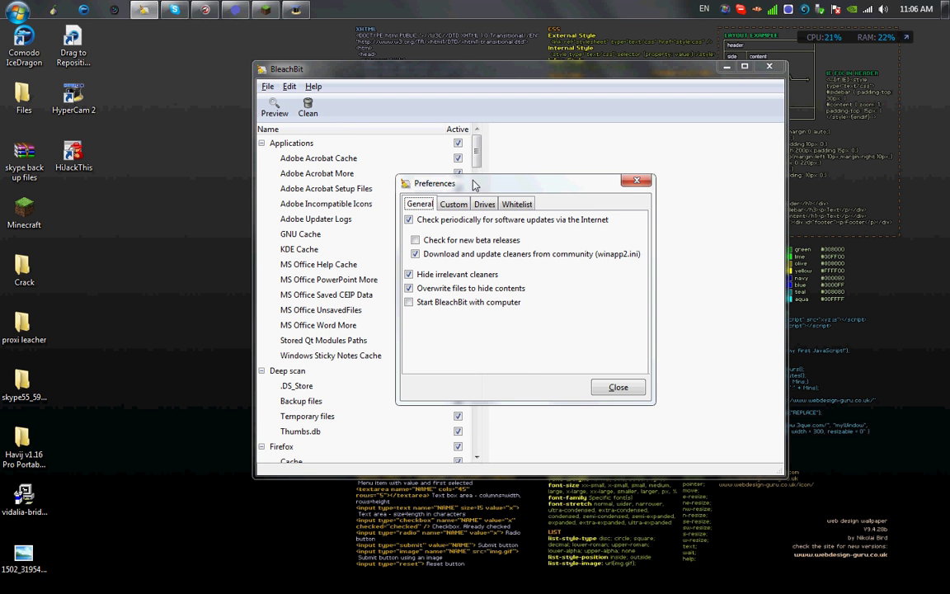
left_click_drag(474, 186, 545, 182)
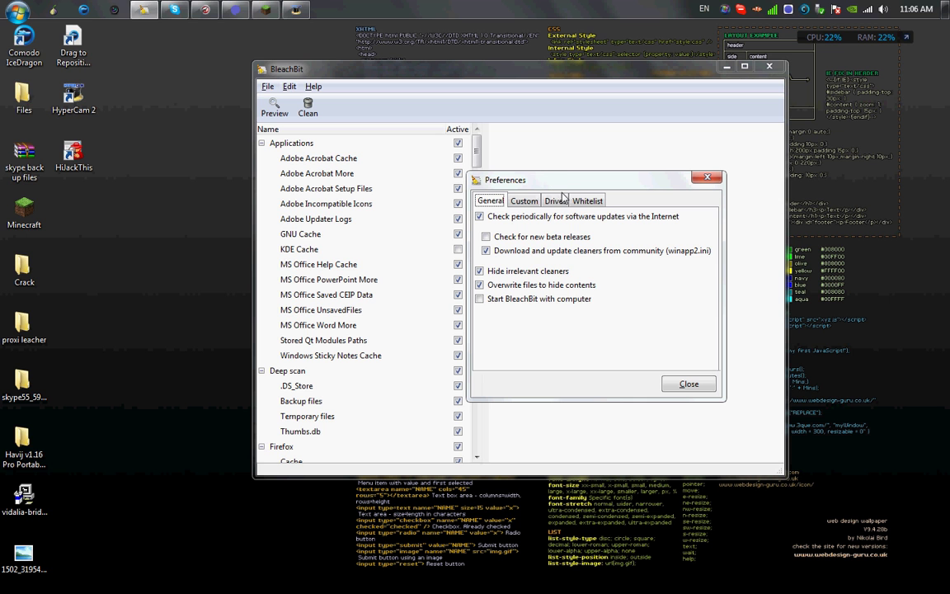
left_click(685, 383)
Step: Run the clean operation on all the selected items and confirm the permanent deletion of files
left_click(307, 107)
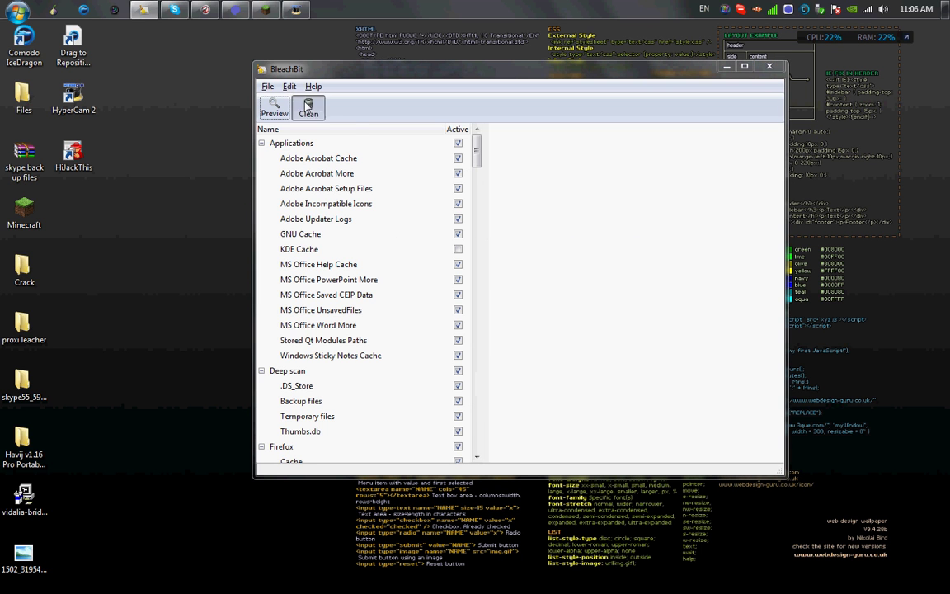
left_click(499, 292)
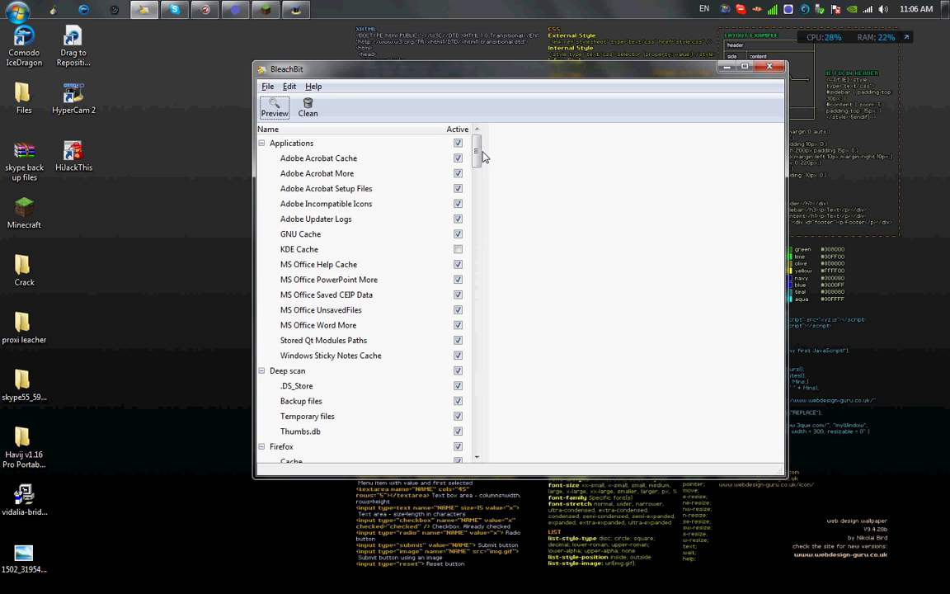
left_click(308, 107)
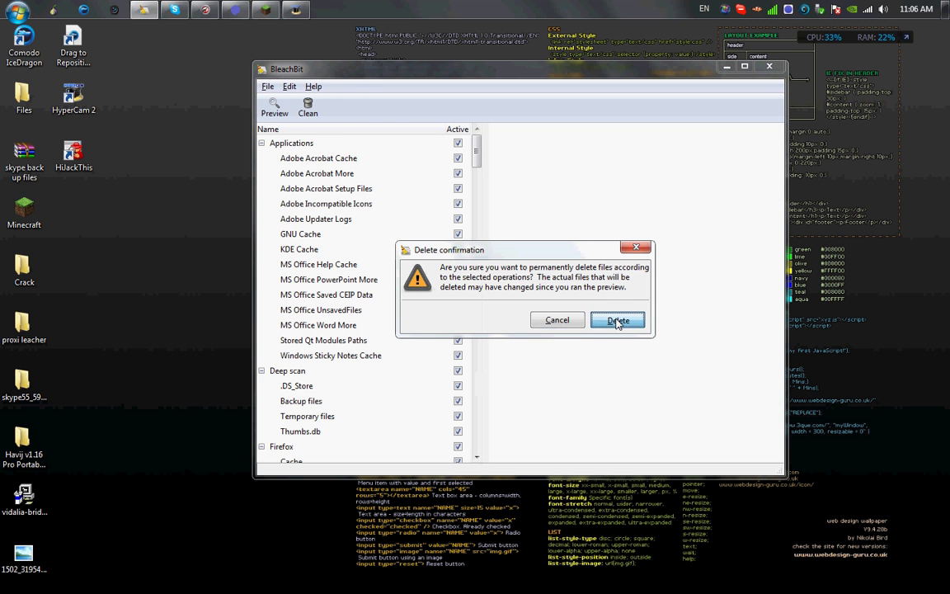
left_click(617, 319)
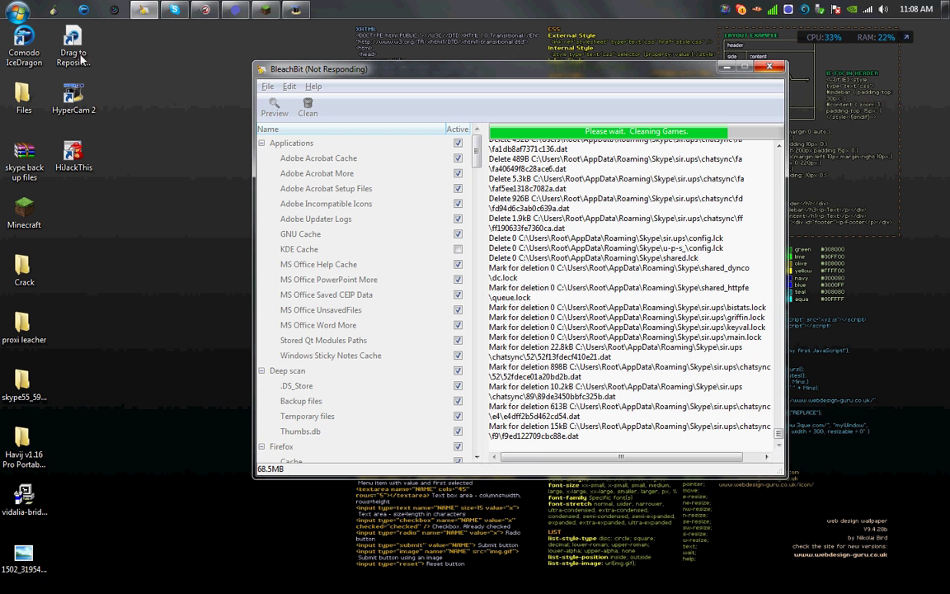
left_click_drag(491, 72, 557, 74)
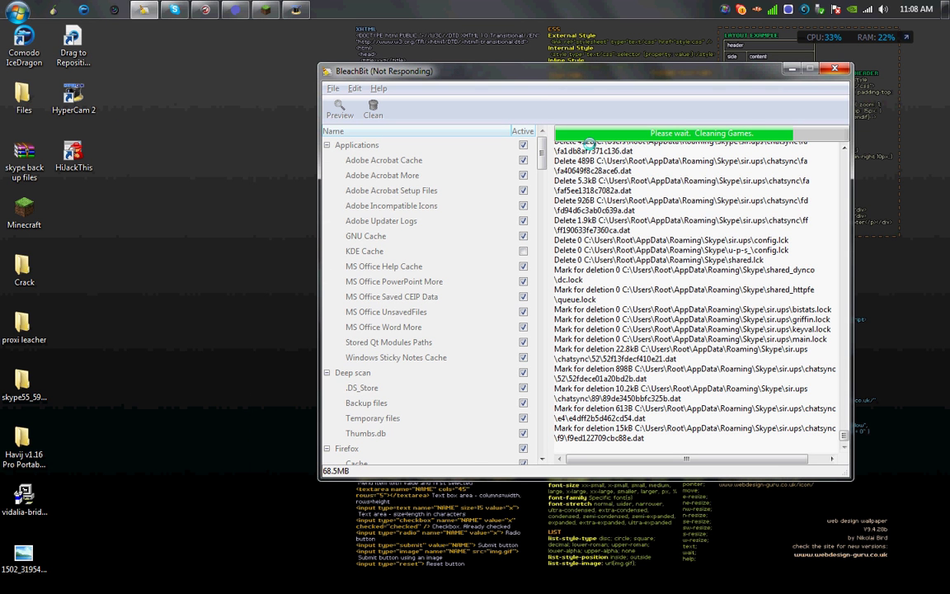
key("super")
left_click_drag(392, 78, 412, 79)
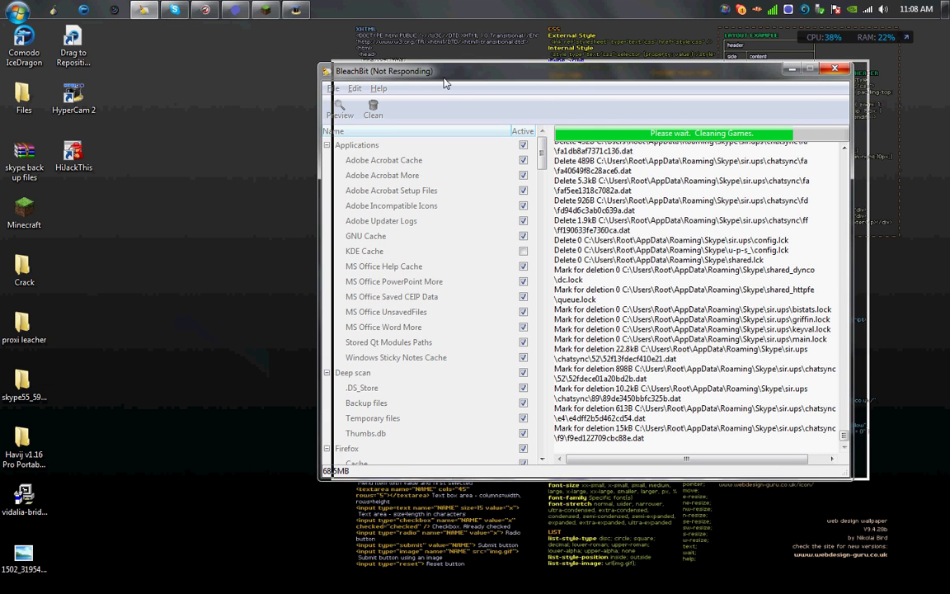
Step: Search the installed programs for "cc" and launch CCleaner
left_click(16, 11)
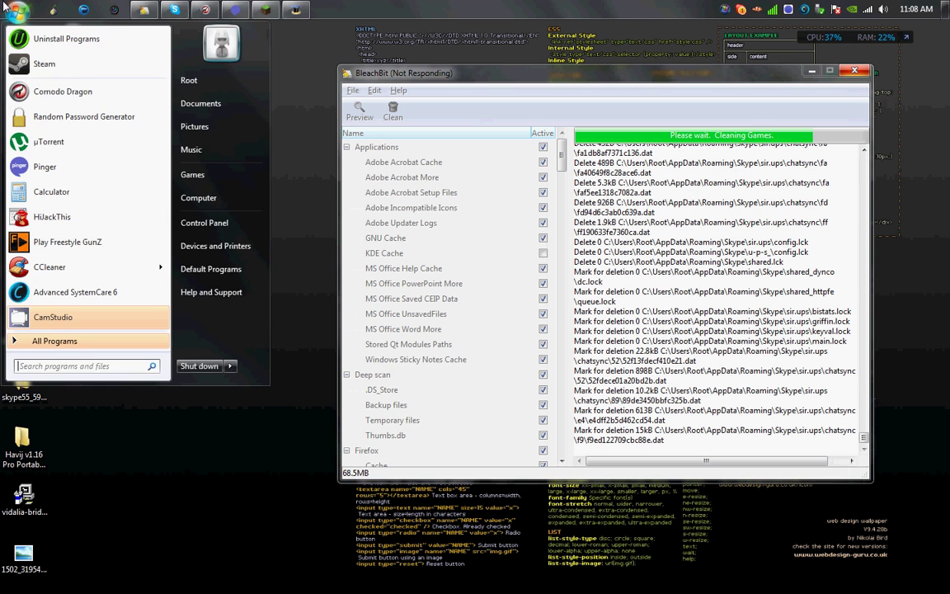
type("cc")
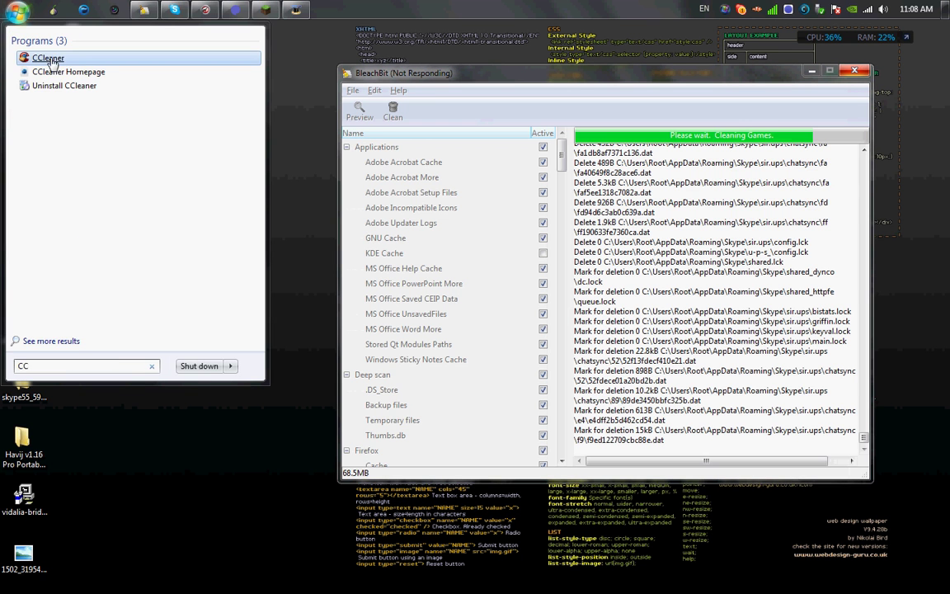
left_click(48, 57)
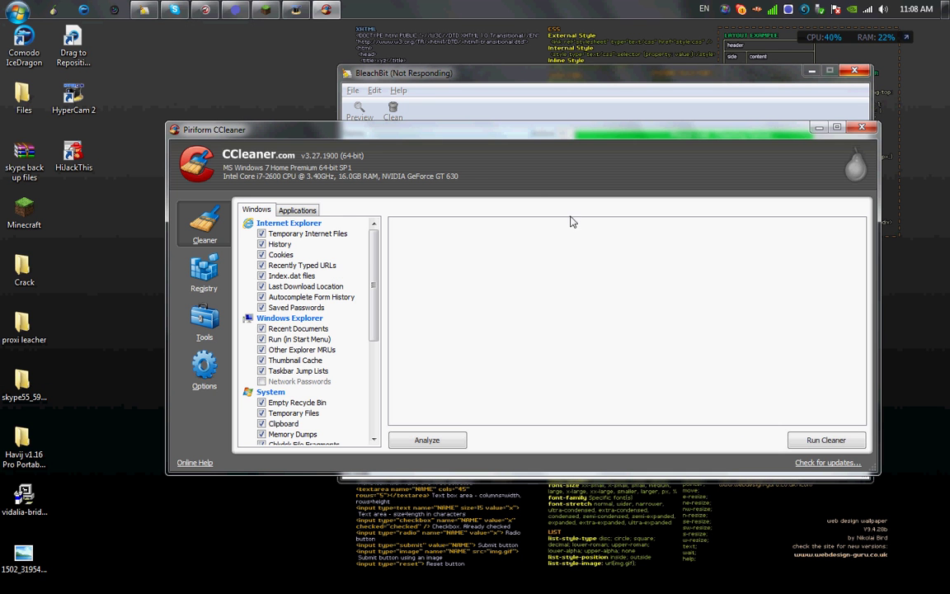
Step: Review CCleaner's secure deletion and free-space wiping settings, and return to the cleaner
left_click(205, 367)
left_click(272, 216)
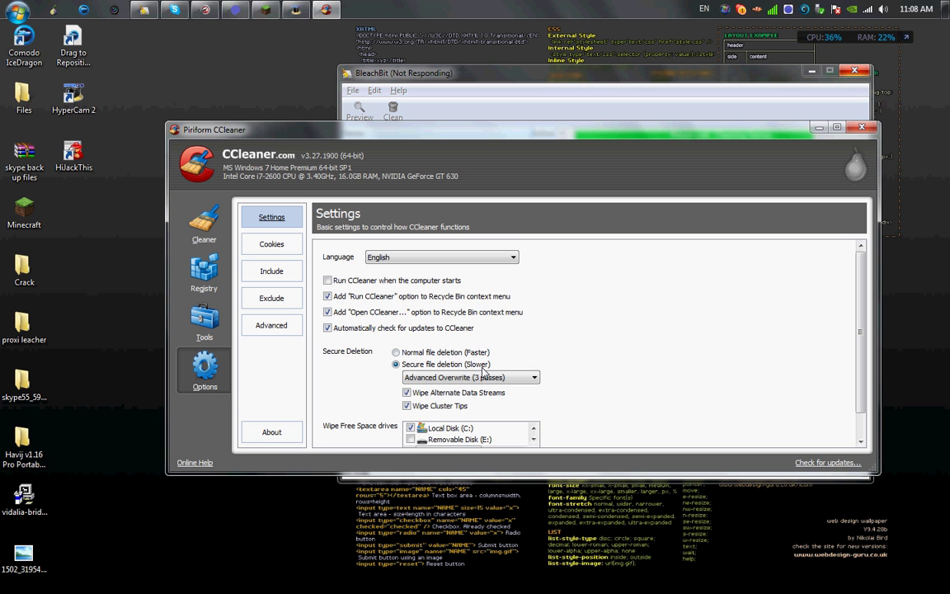
scroll(495, 330, "down", 2)
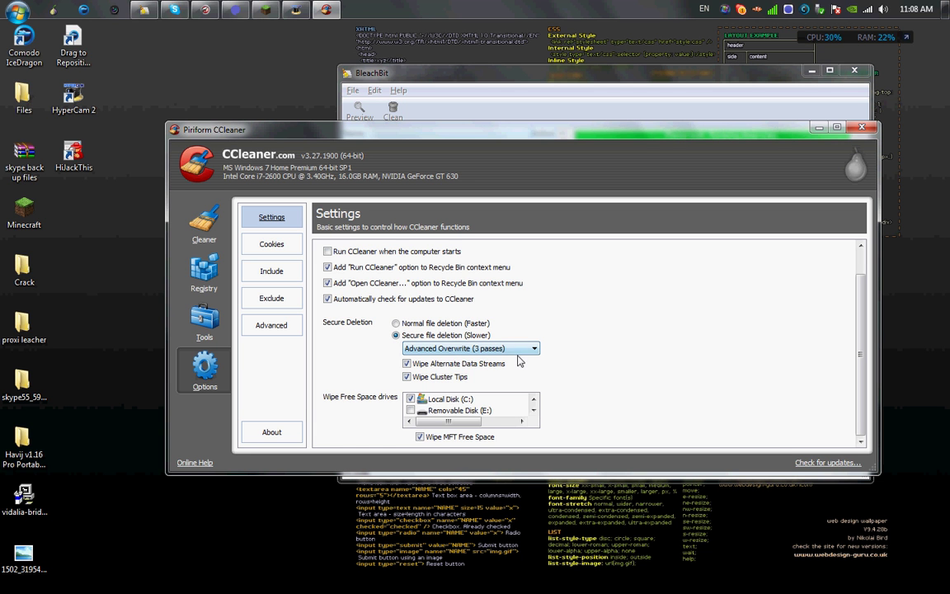
left_click(203, 225)
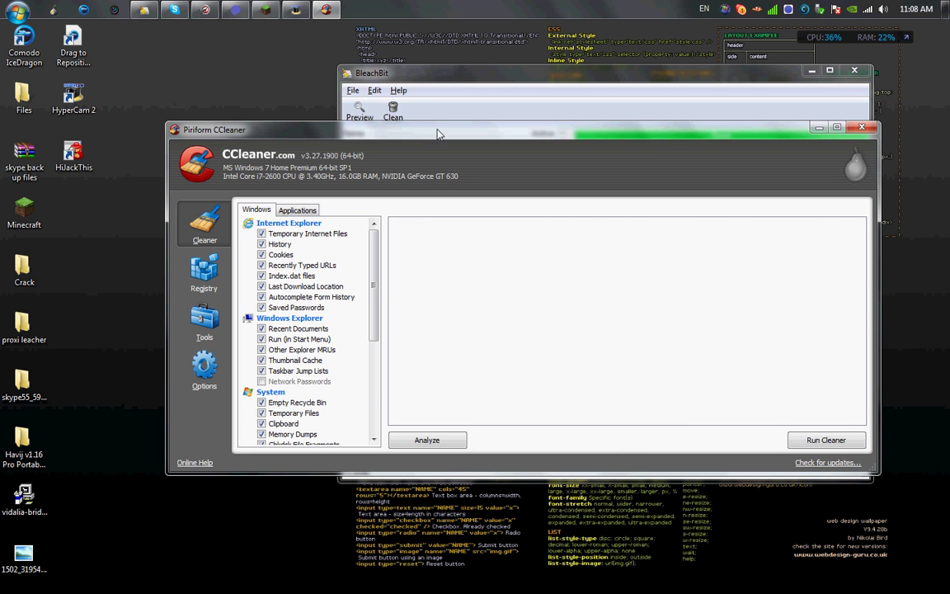
Step: Move CCleaner aside, bring BleachBit to the front and close it
left_click_drag(500, 130, 287, 252)
left_click(871, 190)
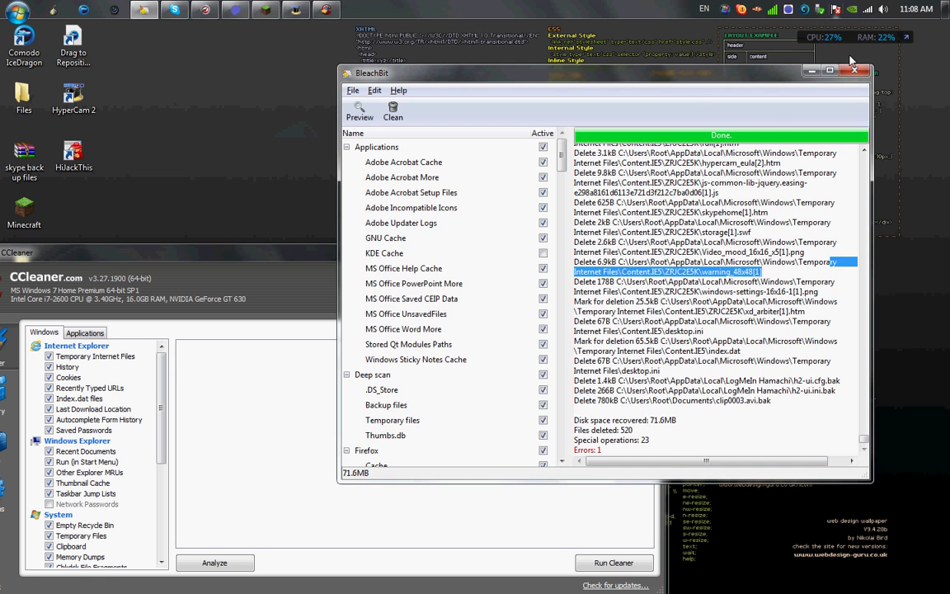
key("alt+F4")
key("Return")
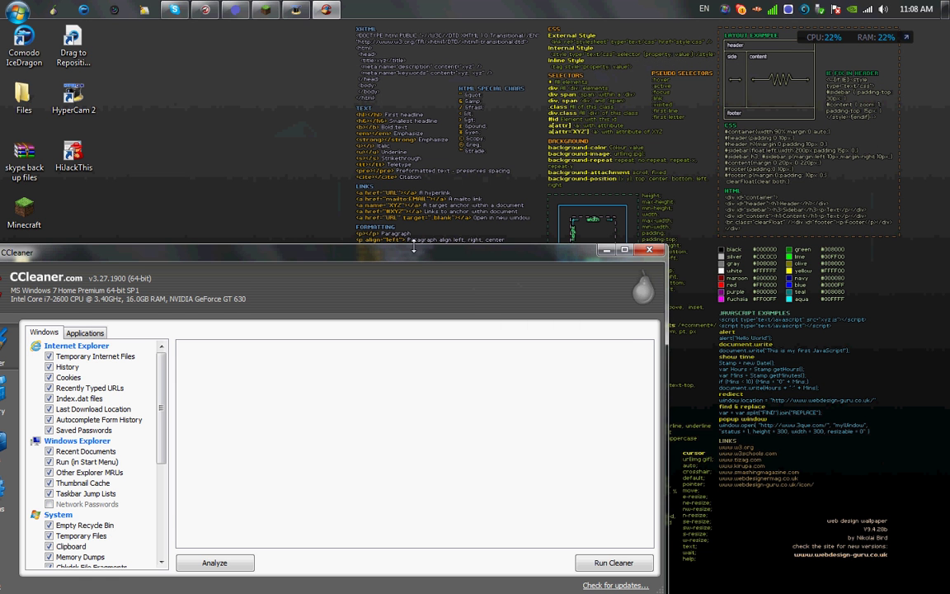
Step: Analyze the selected Windows and application items in CCleaner, run the cleaner, and look over the results
left_click_drag(417, 249, 573, 94)
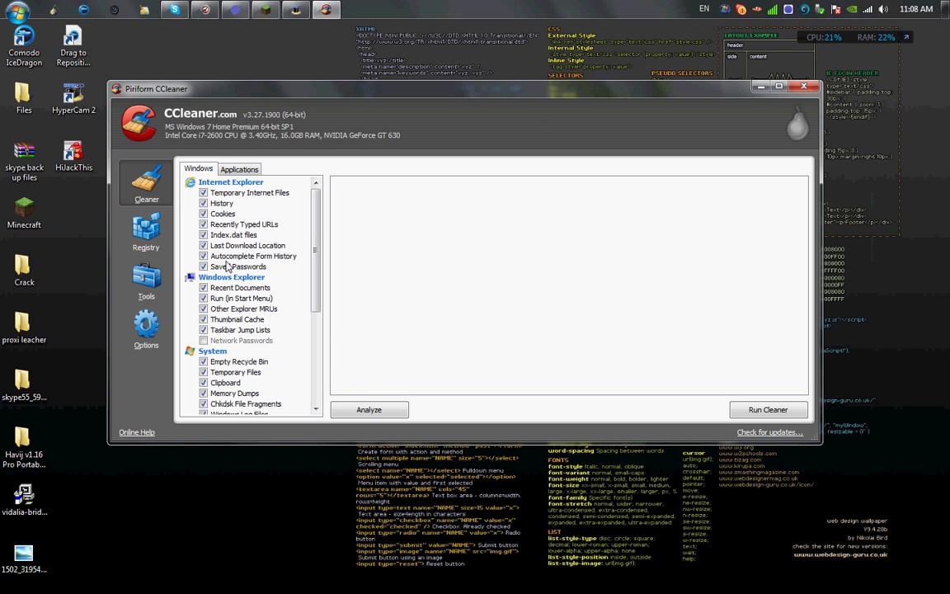
left_click(367, 410)
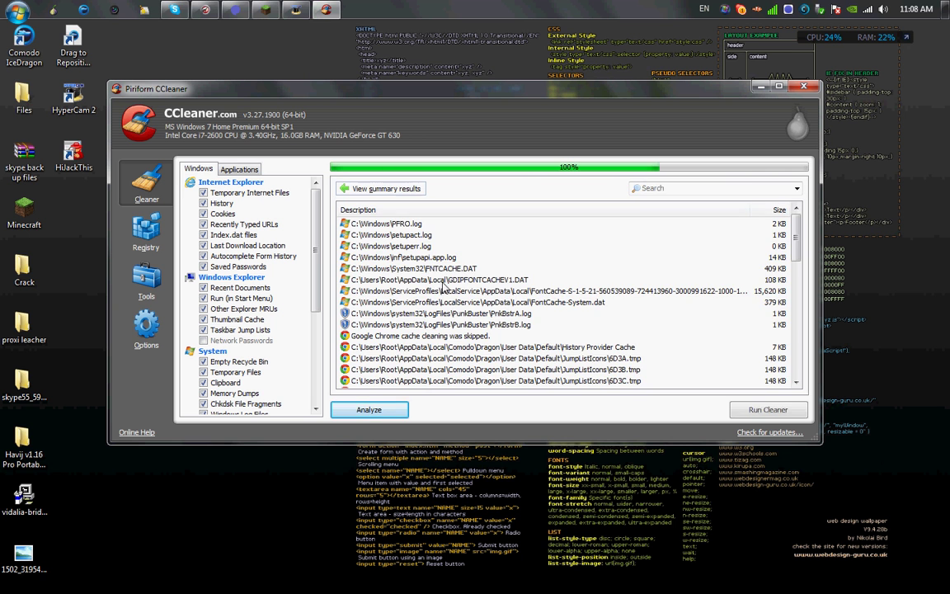
left_click(757, 413)
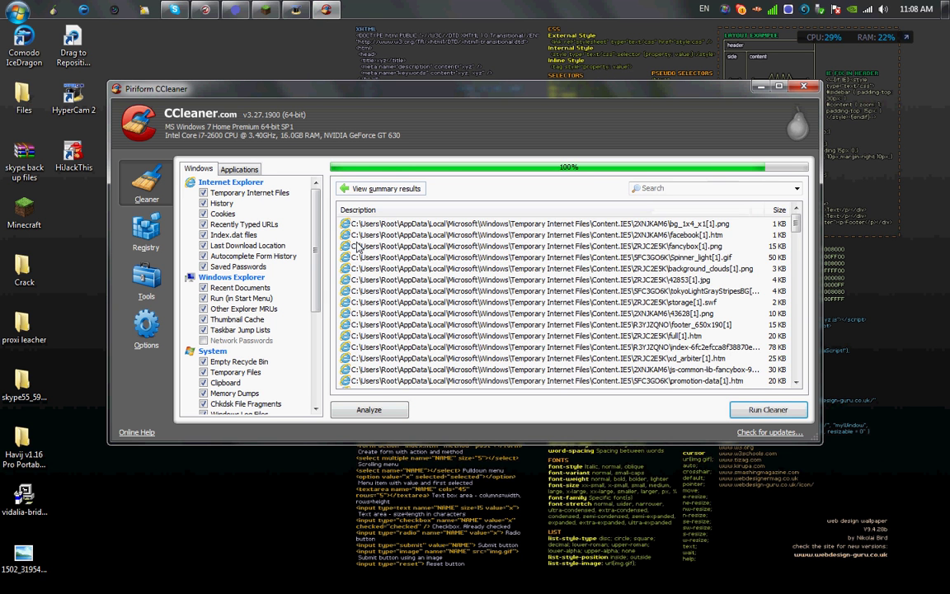
scroll(248, 297, "down", 5)
scroll(248, 296, "up", 5)
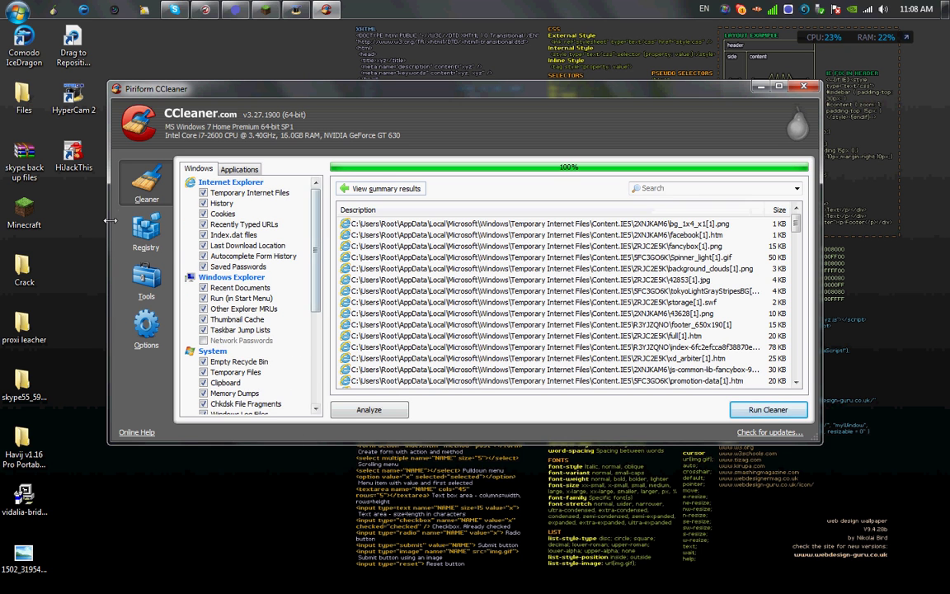
Step: Scan the registry for issues, fix all selected issues without backing up the registry, and close CCleaner
left_click(146, 219)
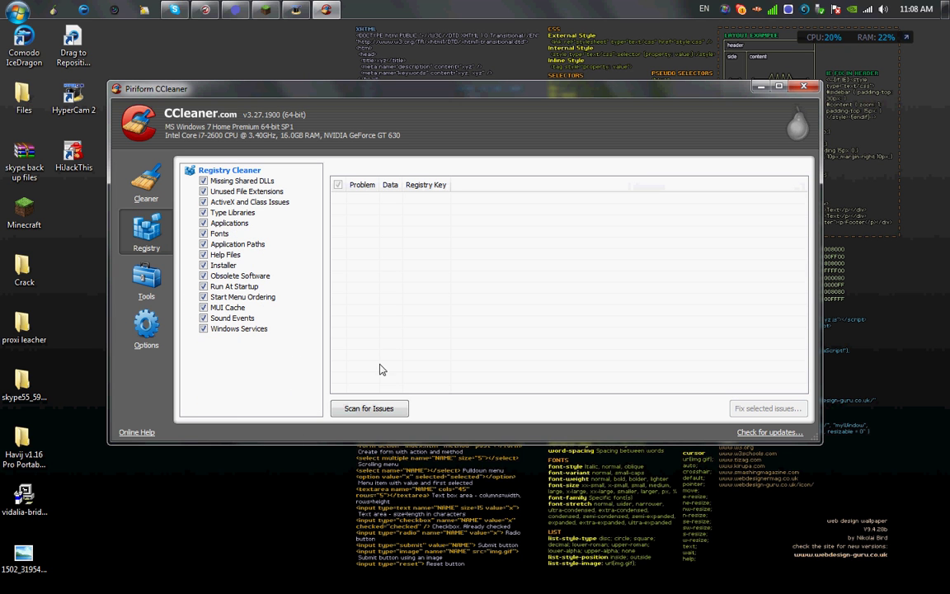
left_click(365, 410)
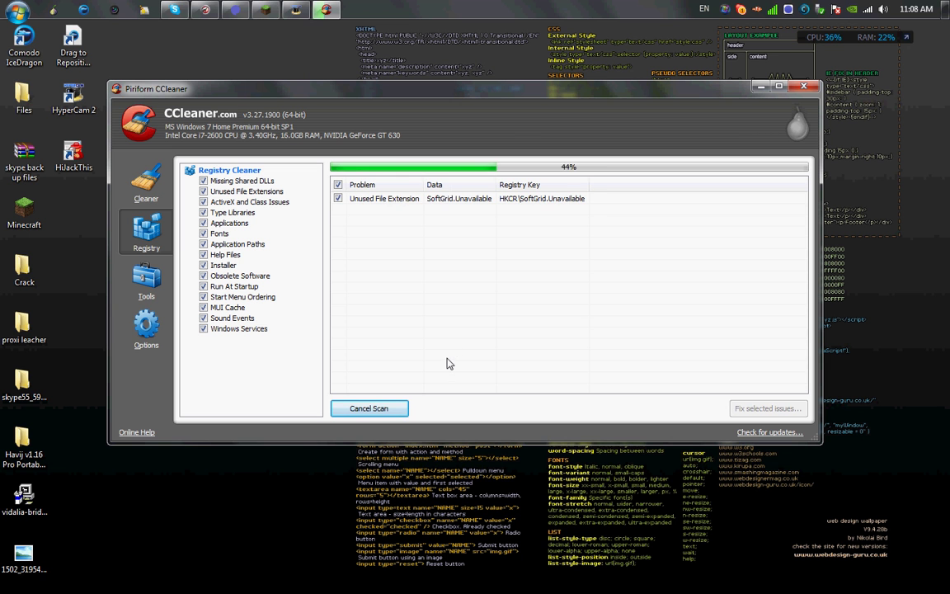
left_click(742, 407)
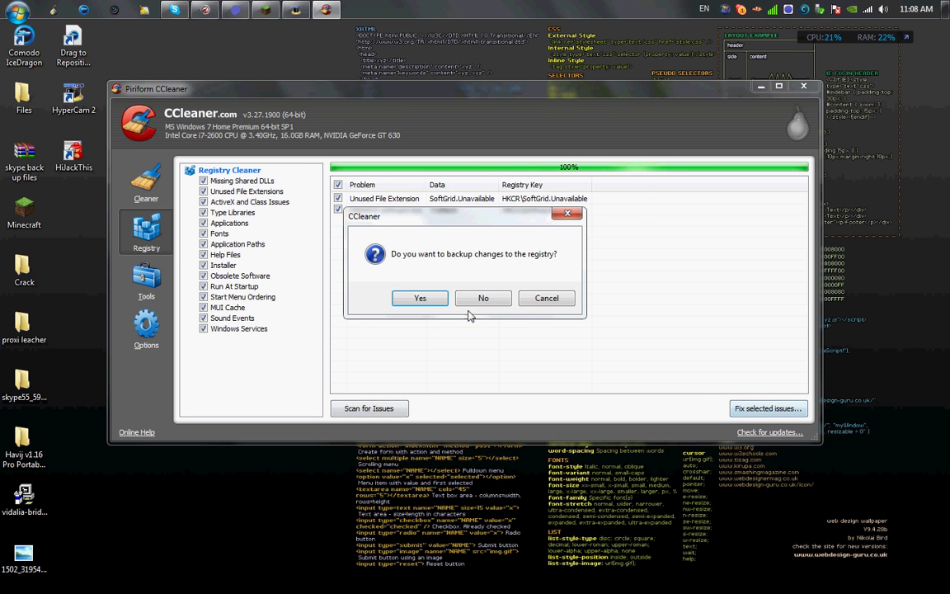
left_click(483, 297)
left_click(485, 329)
left_click(579, 332)
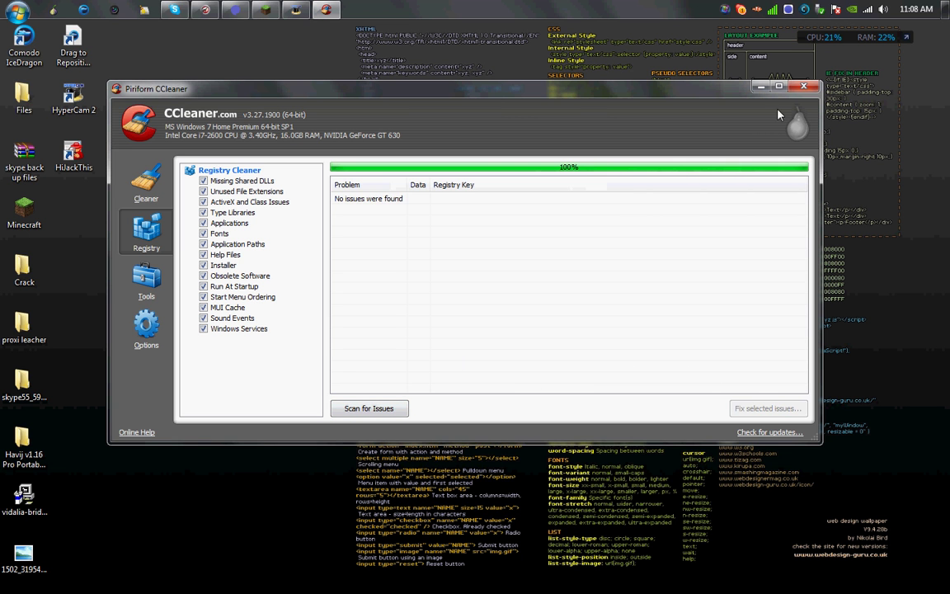
left_click(802, 86)
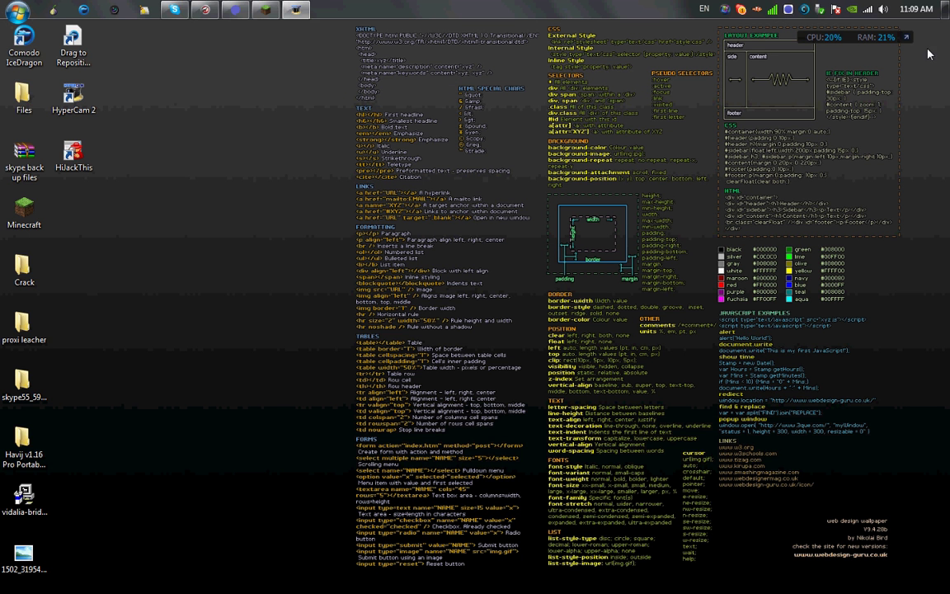
Step: Start a Care scan in Advanced SystemCare, stop it, and close the program
left_click(806, 9)
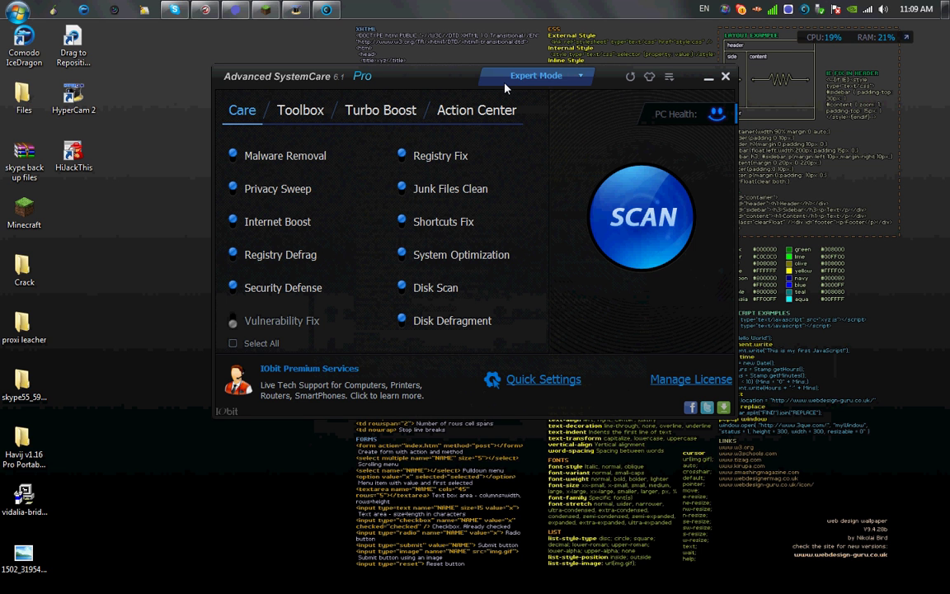
left_click(614, 210)
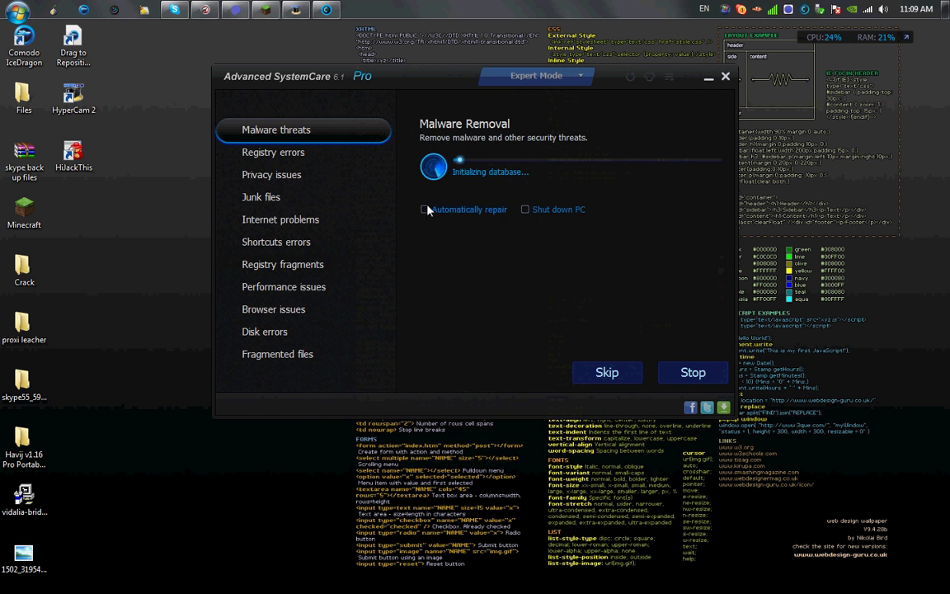
left_click(607, 373)
left_click(693, 373)
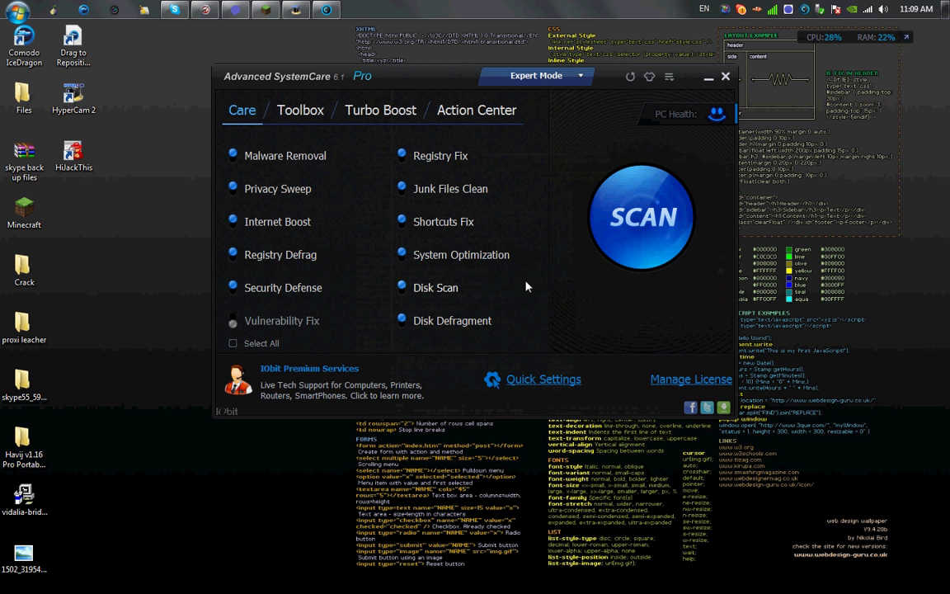
left_click(726, 78)
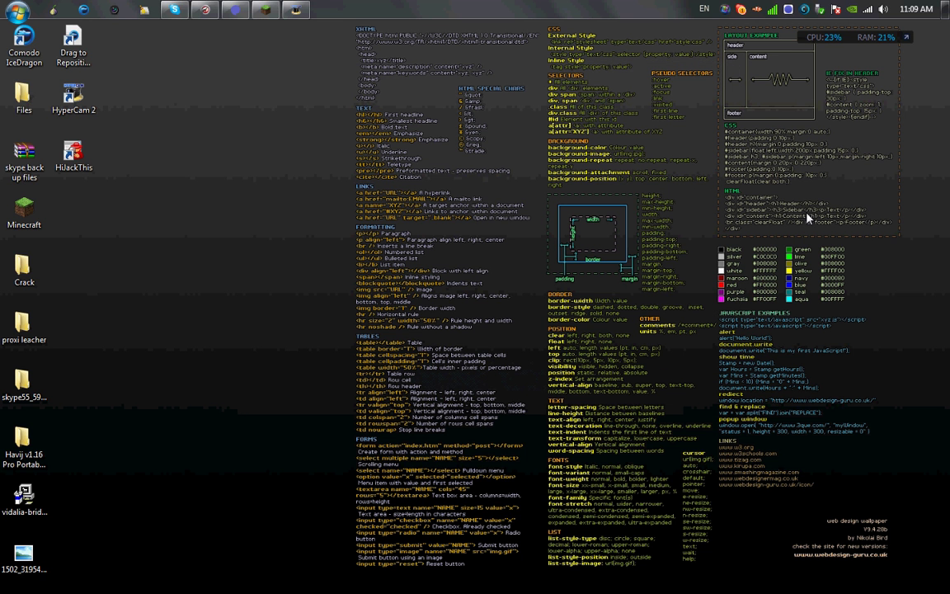
Step: View the Grey Hat Movement forum index in the already running browser, and minimize the browser
left_click(16, 9)
left_click(393, 162)
left_click(205, 9)
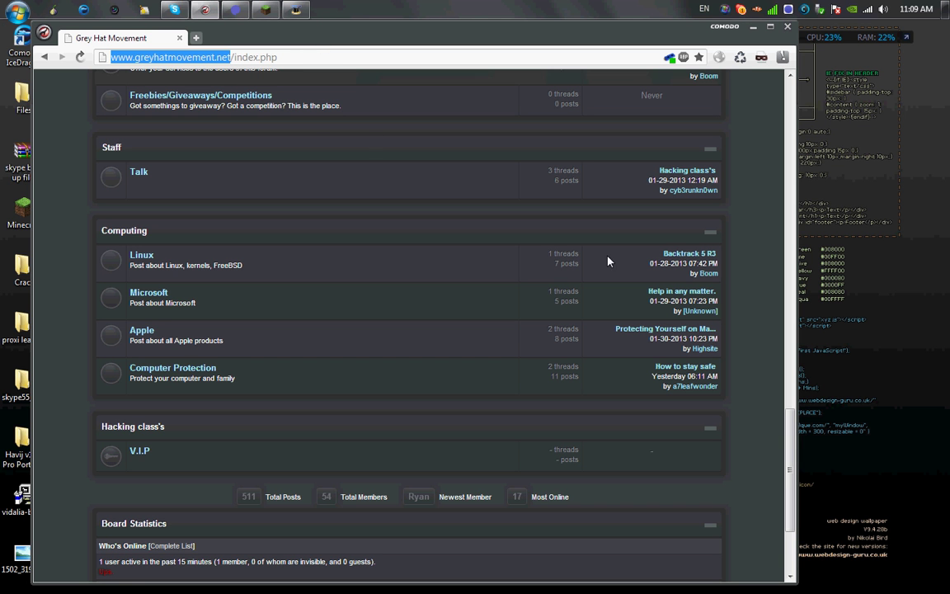
scroll(608, 260, "up", 2)
left_click(753, 26)
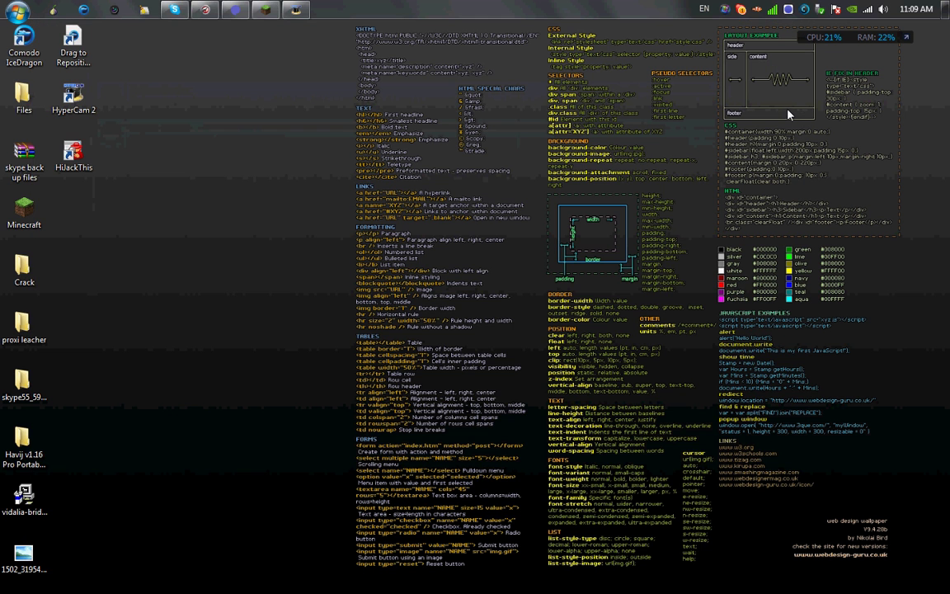
Step: Search the installed programs for "open" and launch a matching program
left_click(17, 10)
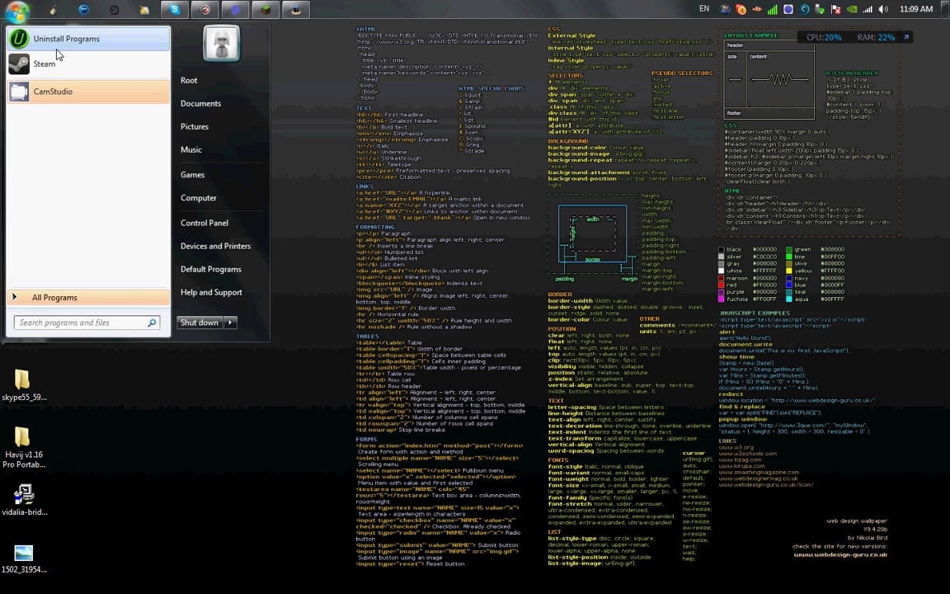
type("open")
left_click(72, 71)
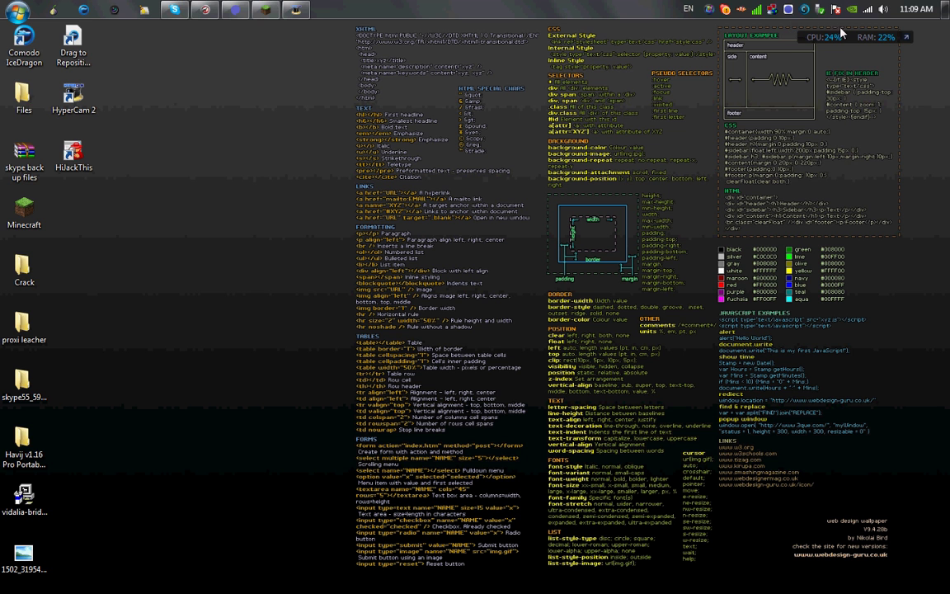
Step: Expand the Performance Monitor widget to view its details, collapse it, and move it slightly lower on the desktop
left_click_drag(839, 37, 911, 81)
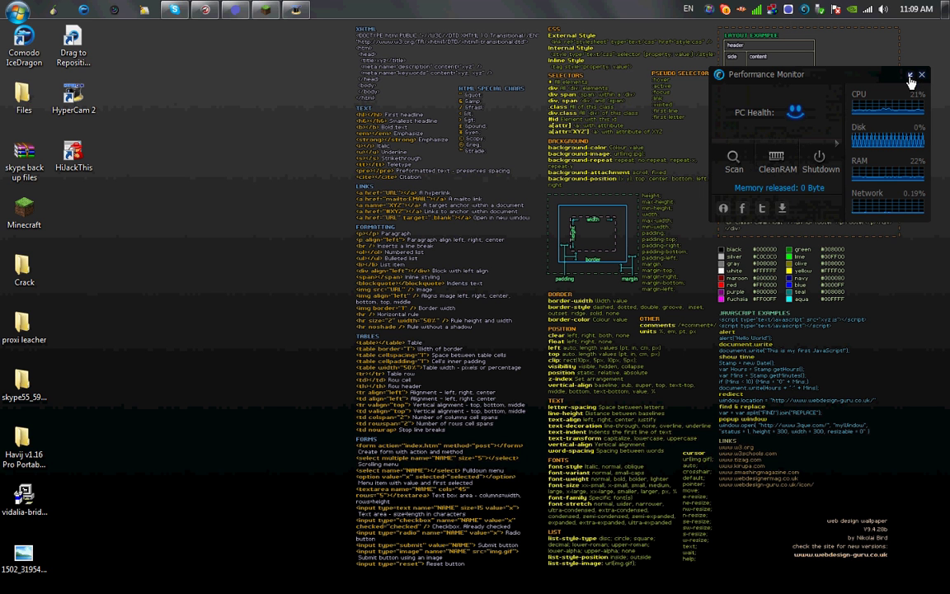
left_click(911, 78)
left_click_drag(850, 75, 834, 103)
left_click_drag(835, 529, 285, 23)
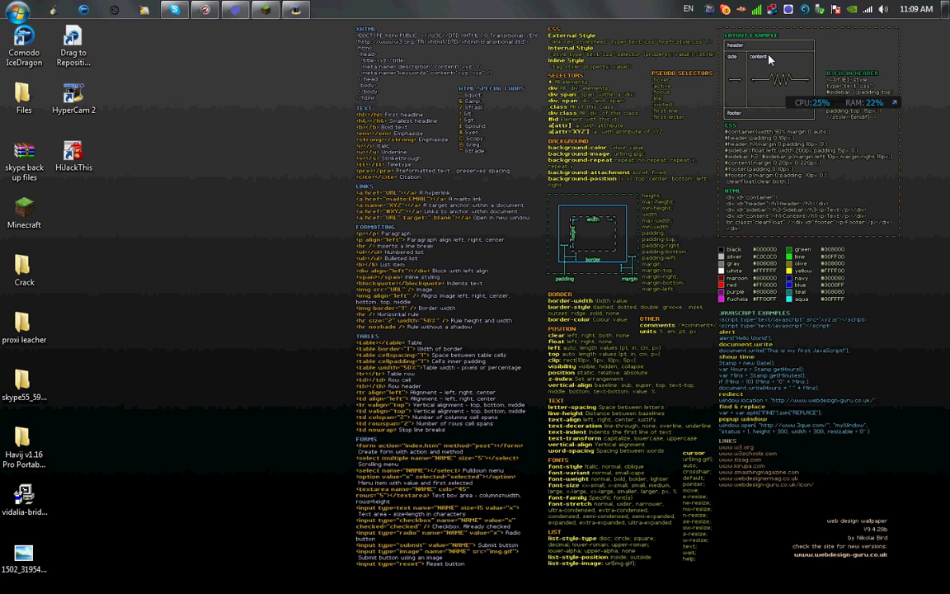
Step: Search the installed programs for "tm", launch TMAC v6, and associate .tpf preset files with it
left_click(12, 16)
type("tm")
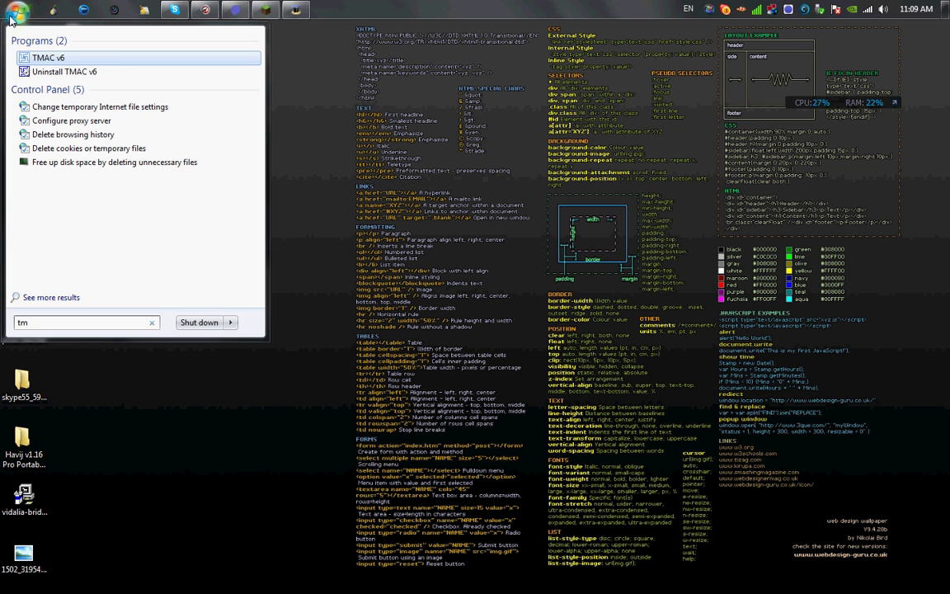
left_click(11, 16)
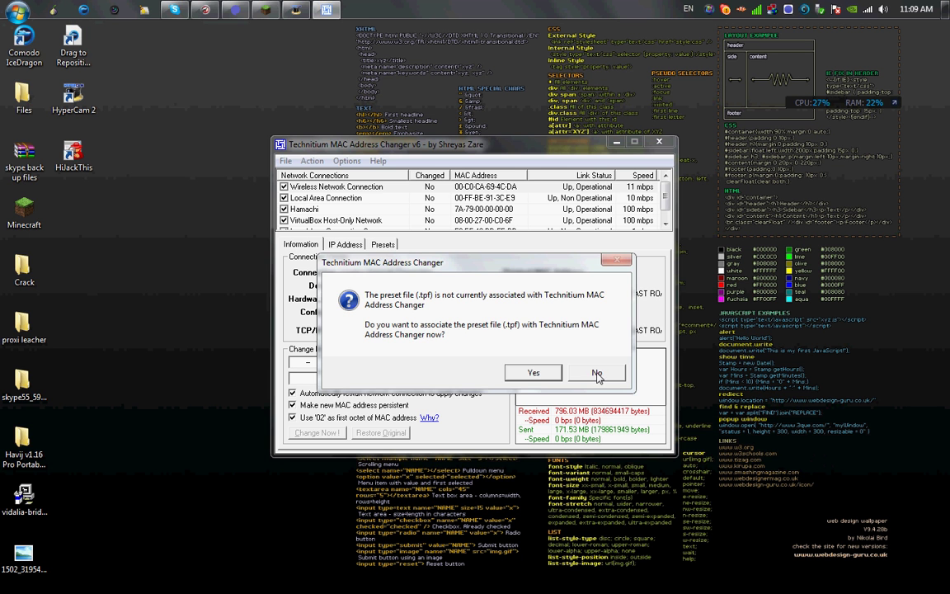
left_click(543, 380)
left_click_drag(424, 142, 449, 105)
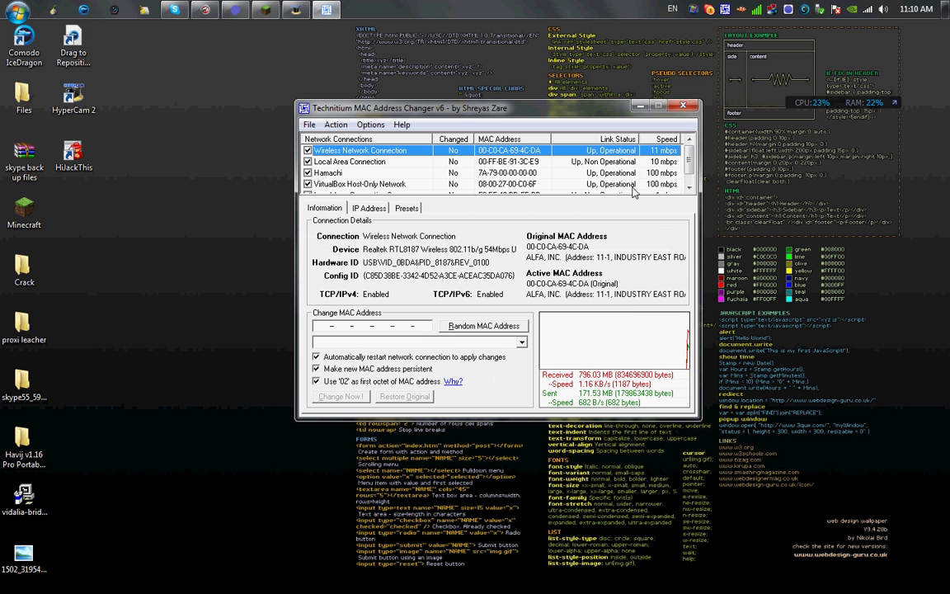
Step: Look through the remaining network connections and their MAC addresses, and close Technitium MAC Address Changer
left_click(688, 165)
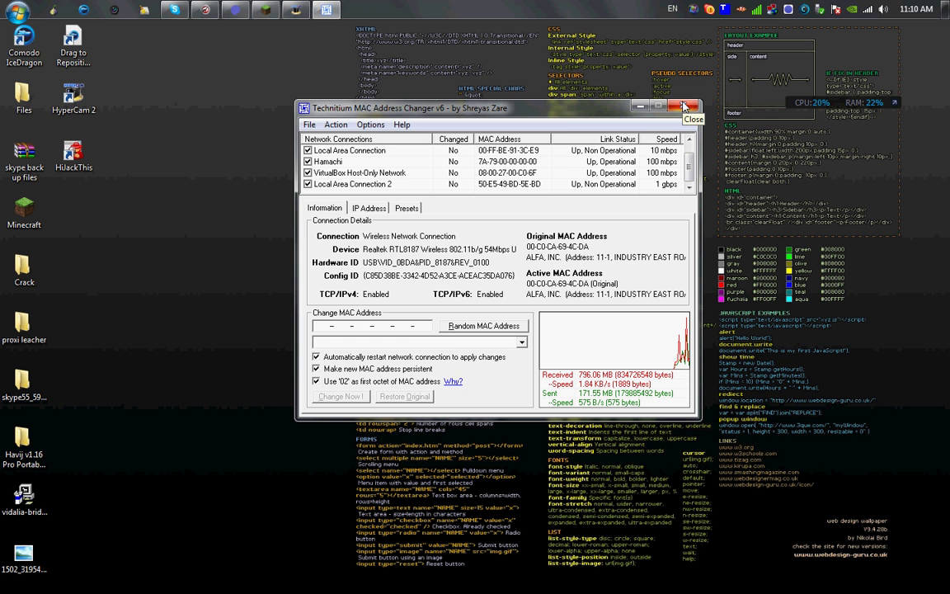
left_click(684, 106)
left_click_drag(812, 534, 251, 45)
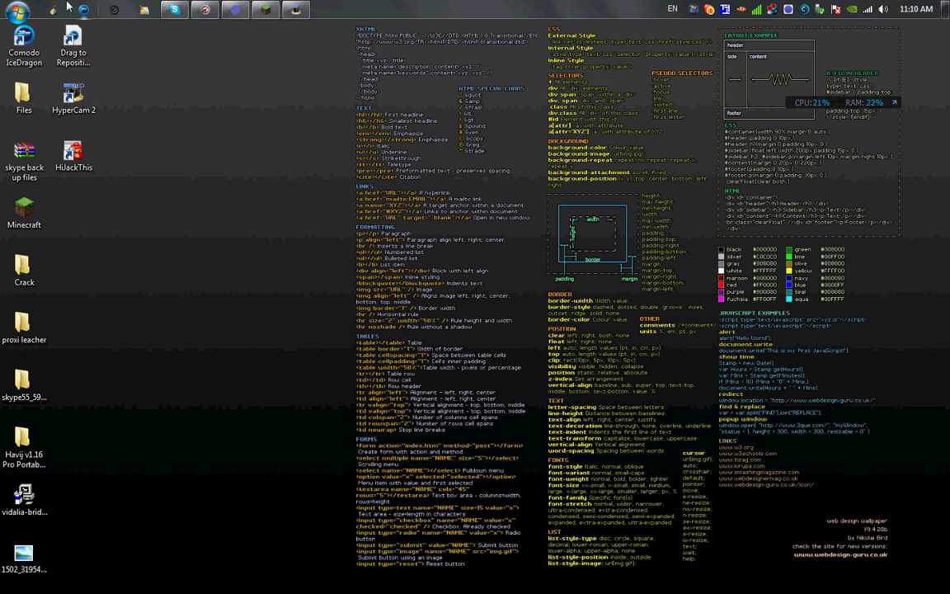
Step: Switch to the already running Minecraft game, leave its chat, and open the game menu
left_click(265, 9)
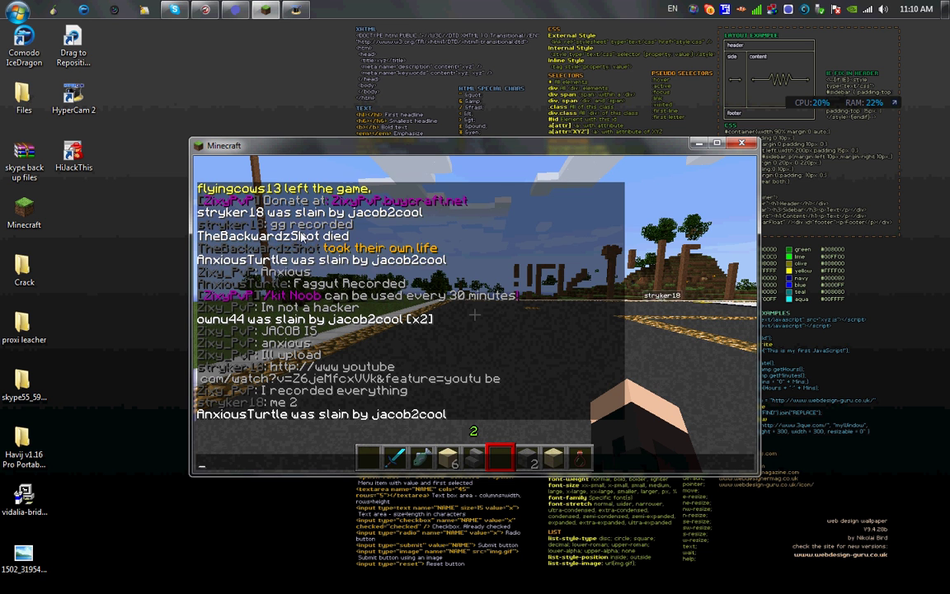
key("Escape")
key("Tab")
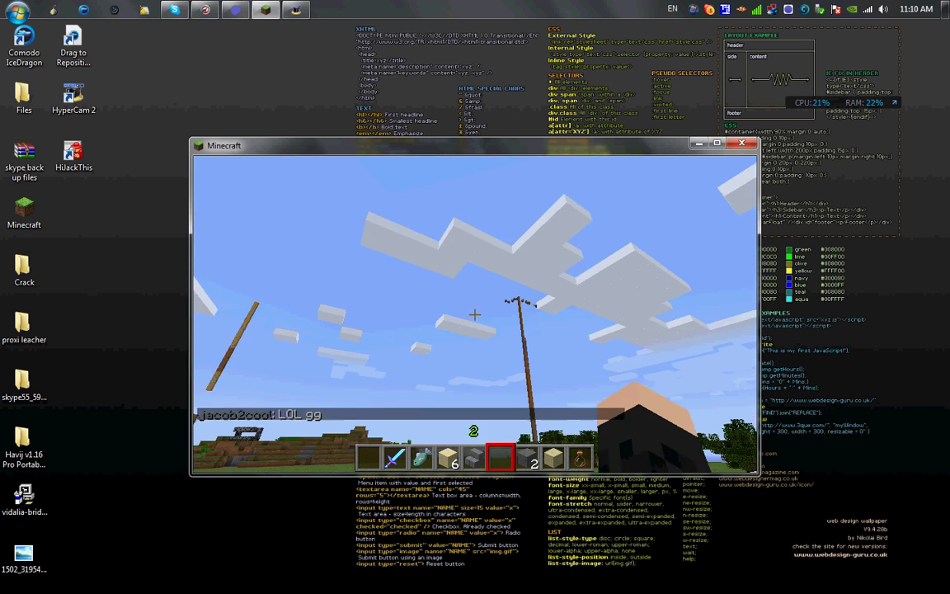
key("Escape")
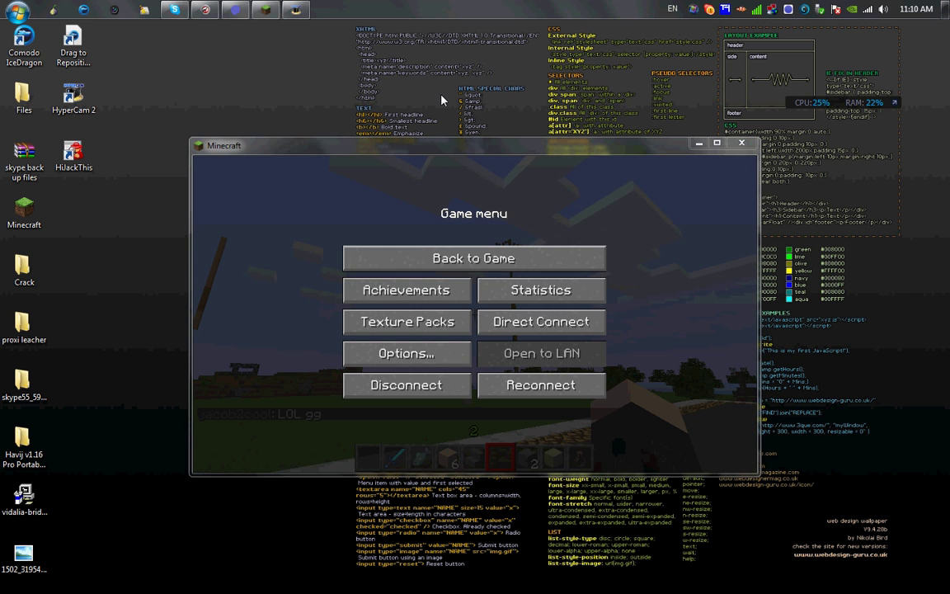